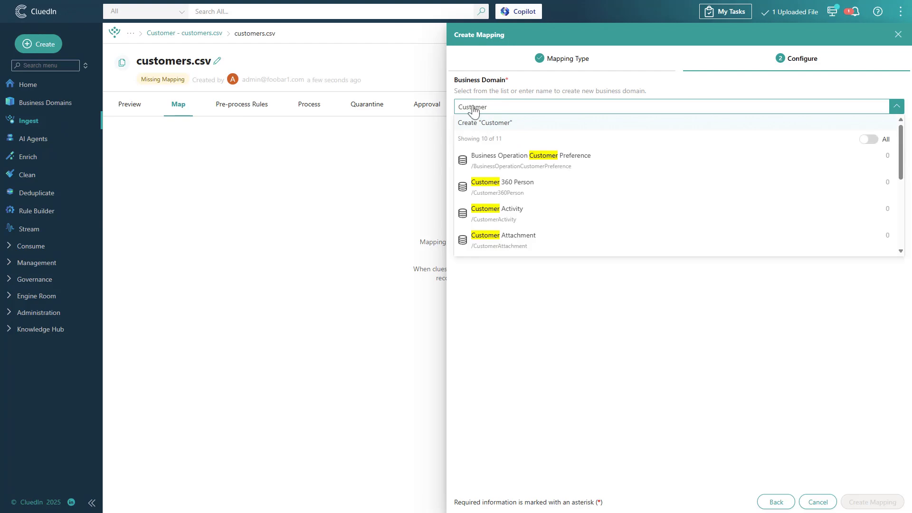
Create the mapping with a new Customer business domain, a person icon and a new Customer vocabulary.
left_click(513, 217)
left_click(578, 133)
left_click(494, 268)
type("Customer")
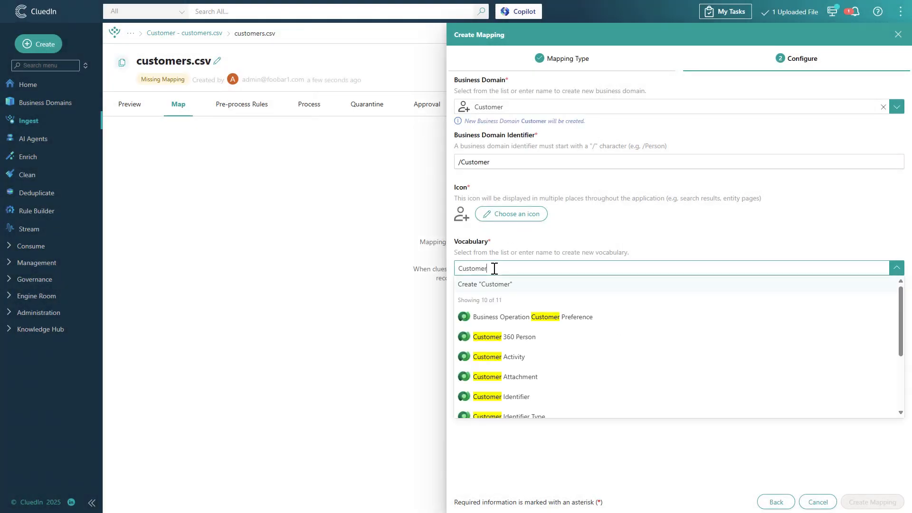
left_click(494, 284)
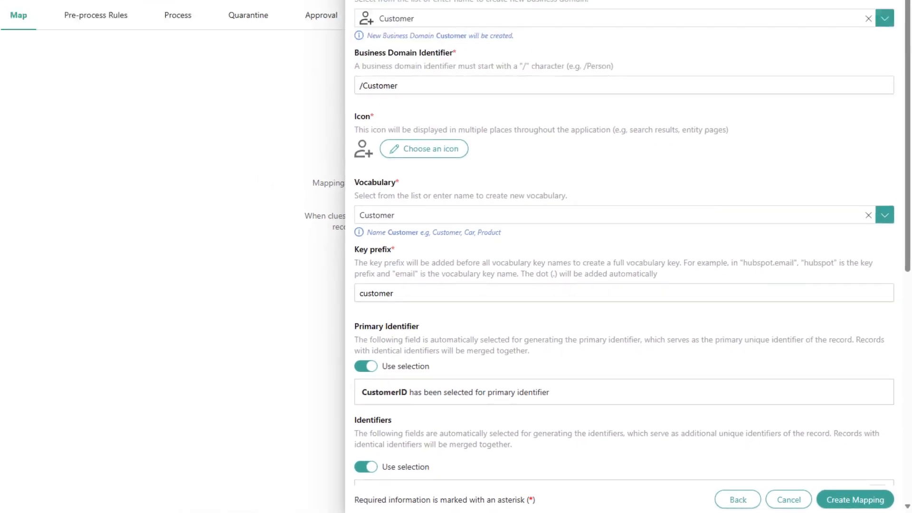
left_click(862, 504)
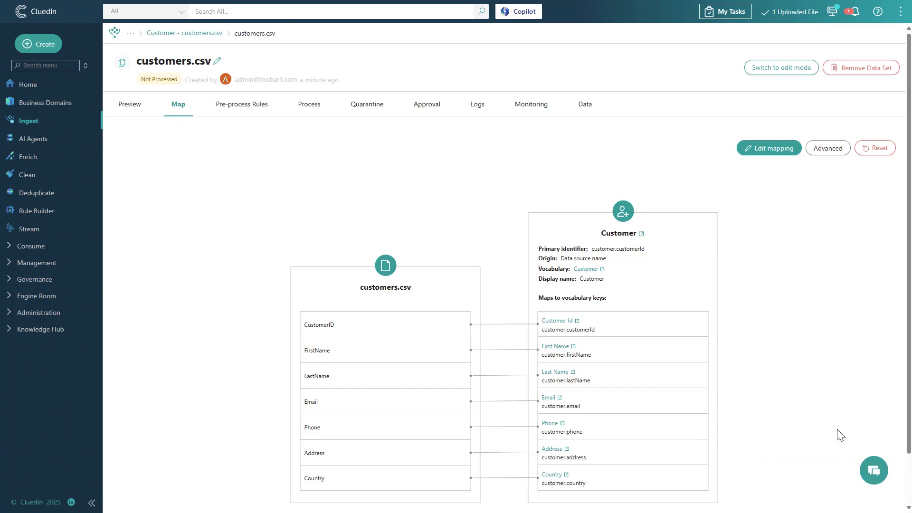
Process the records of the mapped customers.csv data set and confirm pushing them into CluedIn.
left_click(307, 107)
left_click(137, 133)
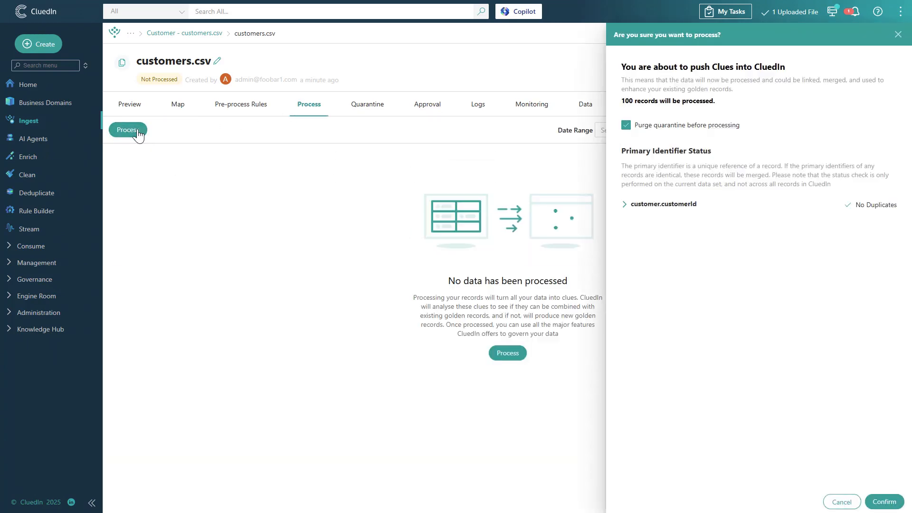
left_click(882, 504)
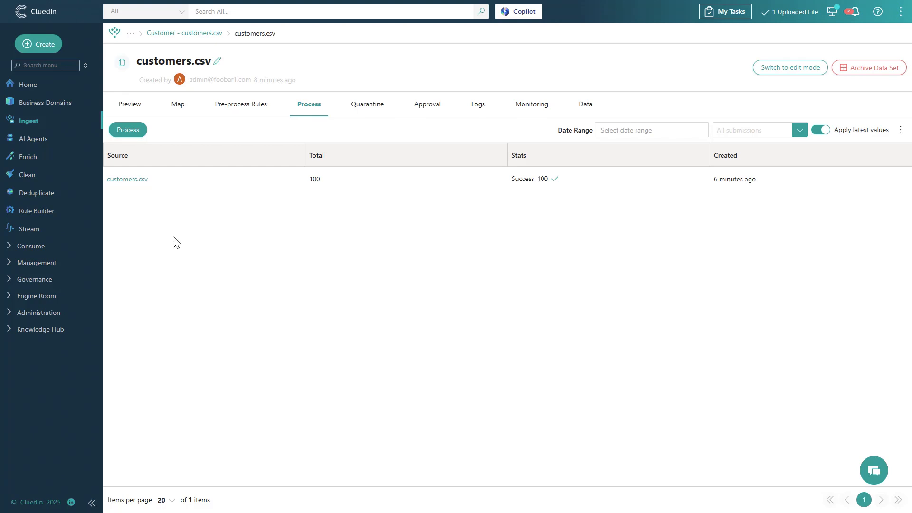
Create a new AI agent named "NorthStar Retail".
left_click(45, 138)
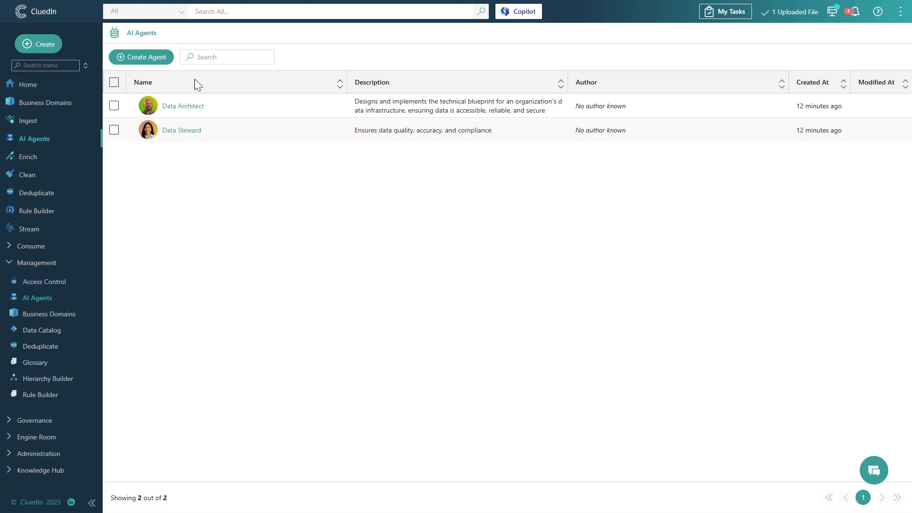
left_click(145, 57)
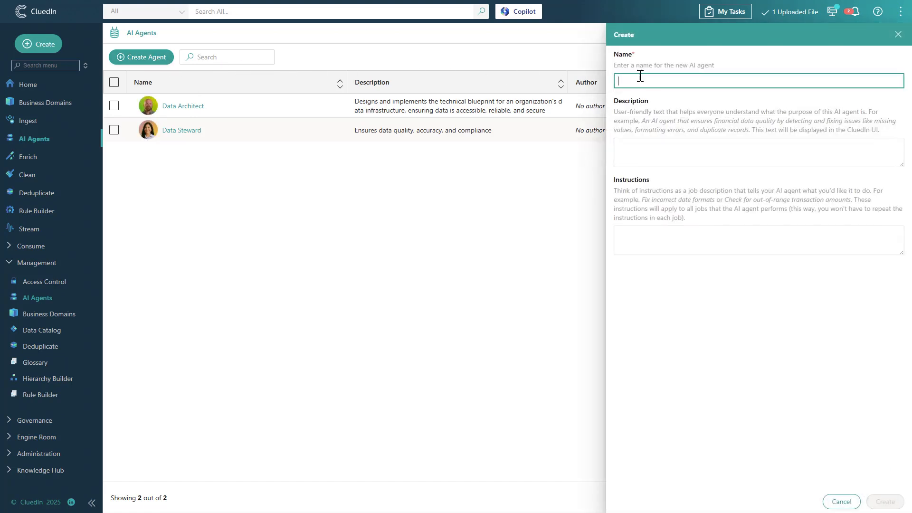
type("NorthStar Retail")
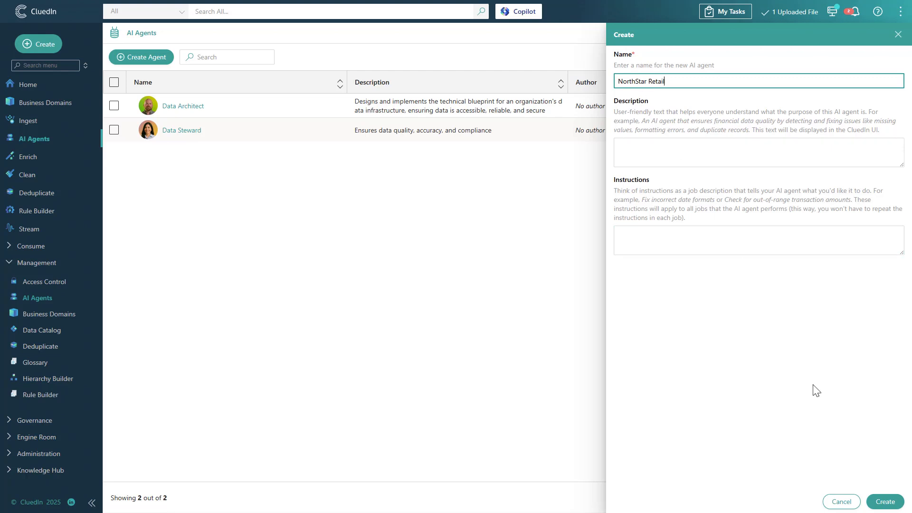
left_click(878, 502)
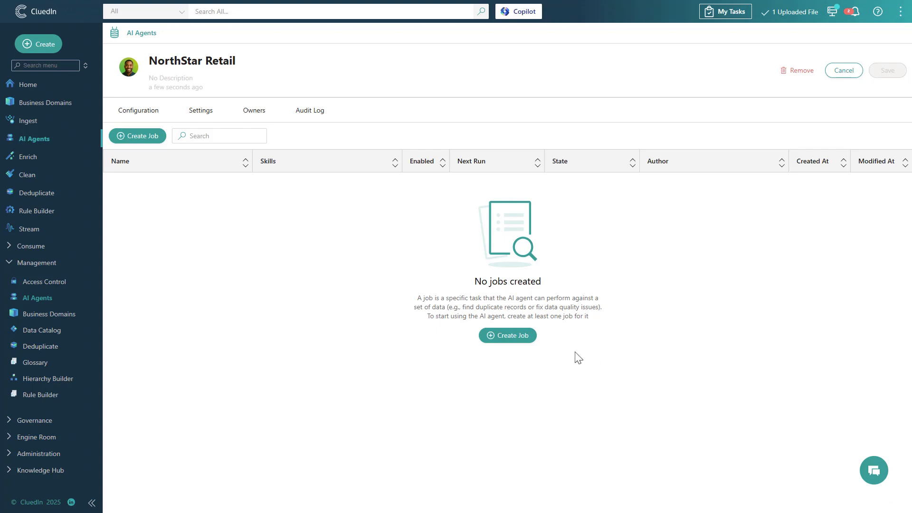
Create a job for the agent named "Fix customer contact details" that uses the gpt-4.1 endpoint.
left_click(528, 345)
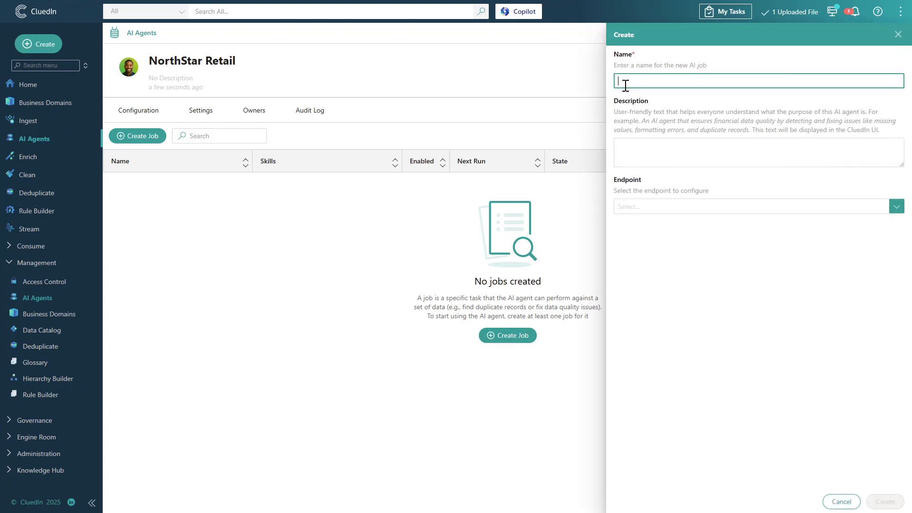
type("Fix customer co")
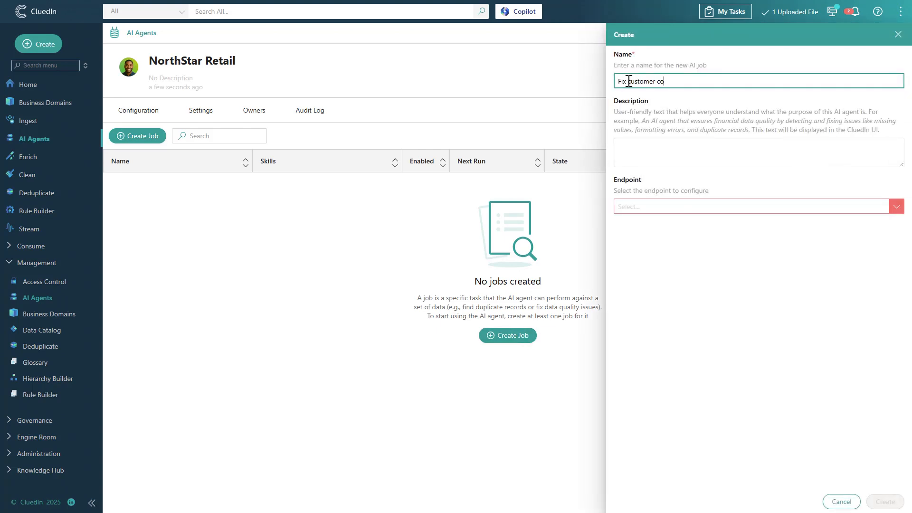
type("ntact details")
left_click(633, 206)
left_click(640, 232)
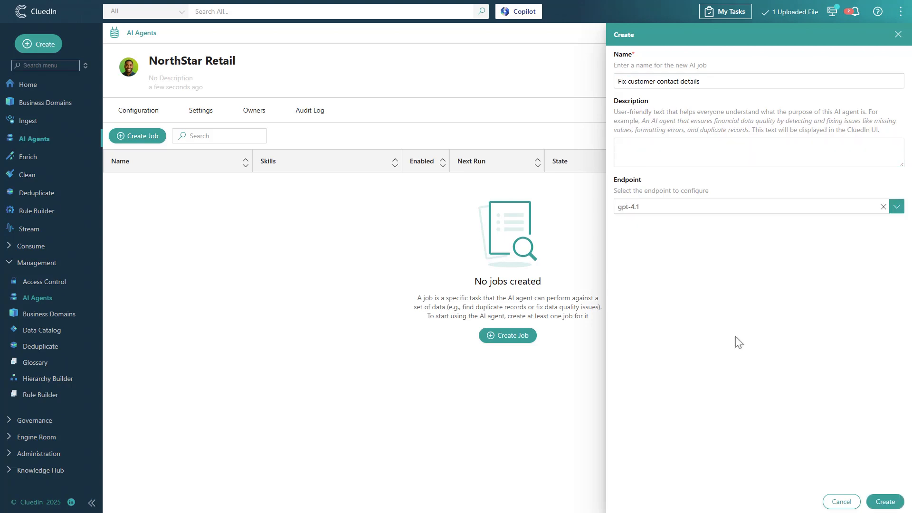
left_click(886, 501)
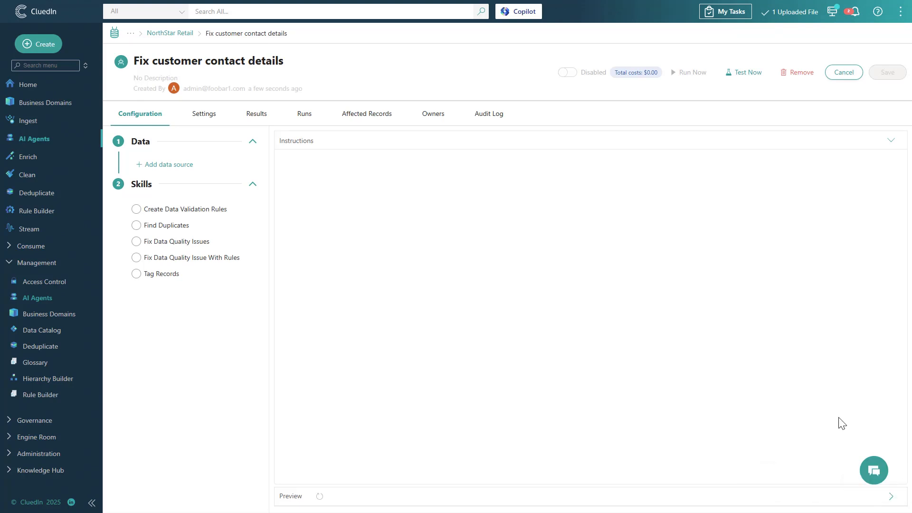
Start a new query data source for the job named "Customers", with Sampling and Modified Since Last Run turned off.
left_click(178, 165)
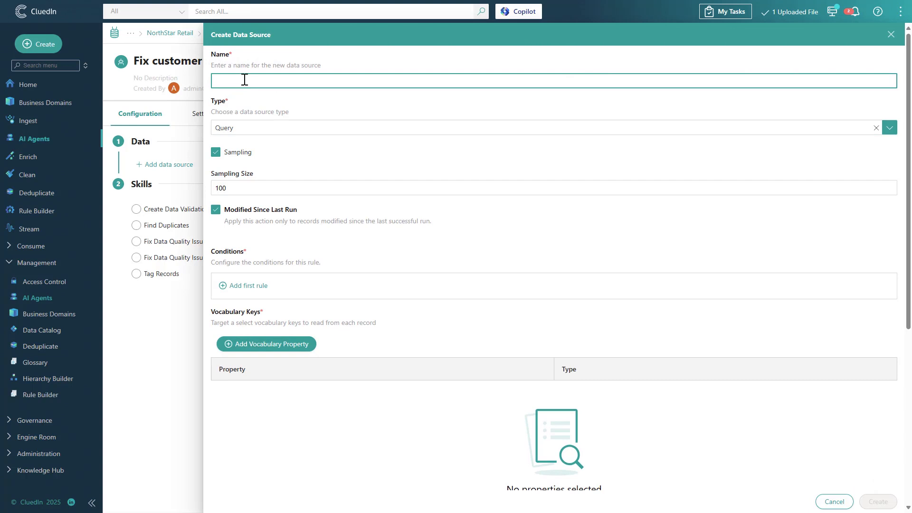
type("Customers")
left_click(250, 104)
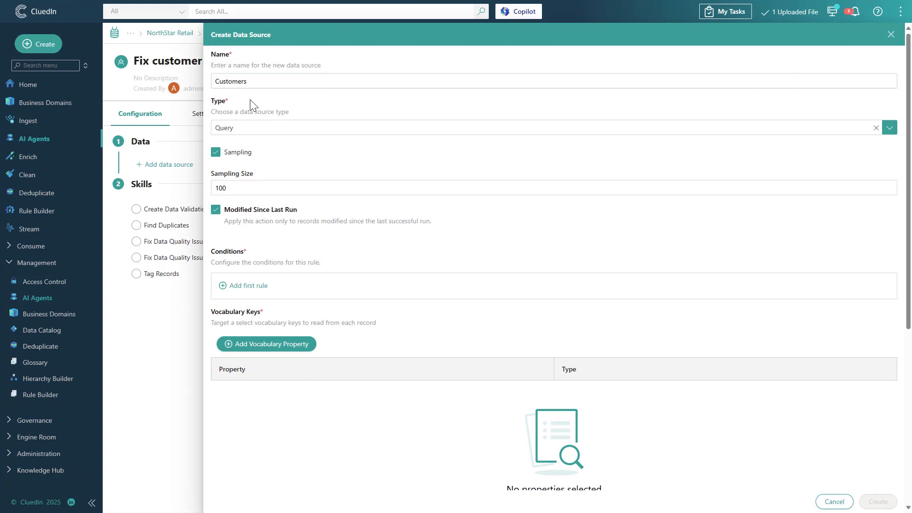
left_click(216, 152)
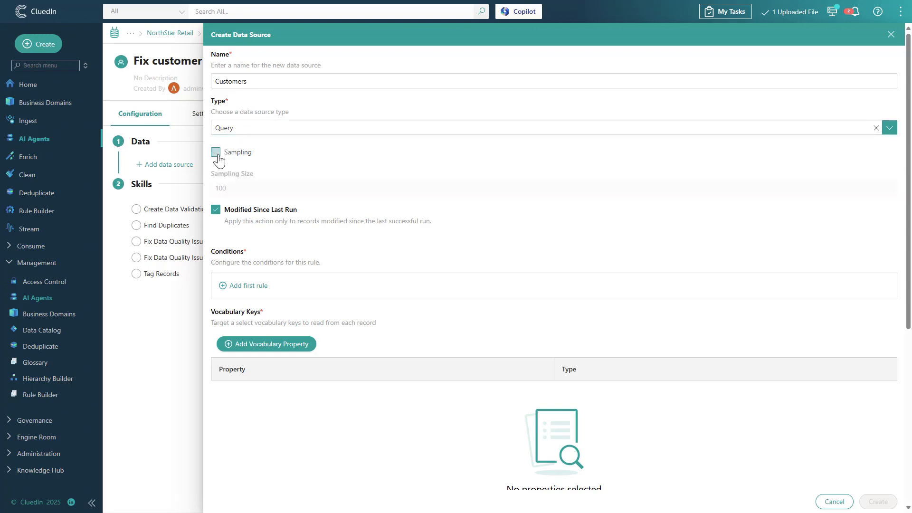
left_click(215, 211)
Add a condition to the data source requiring the Business Domain property to equal Customer.
left_click(247, 285)
left_click(254, 297)
left_click(256, 312)
left_click(352, 302)
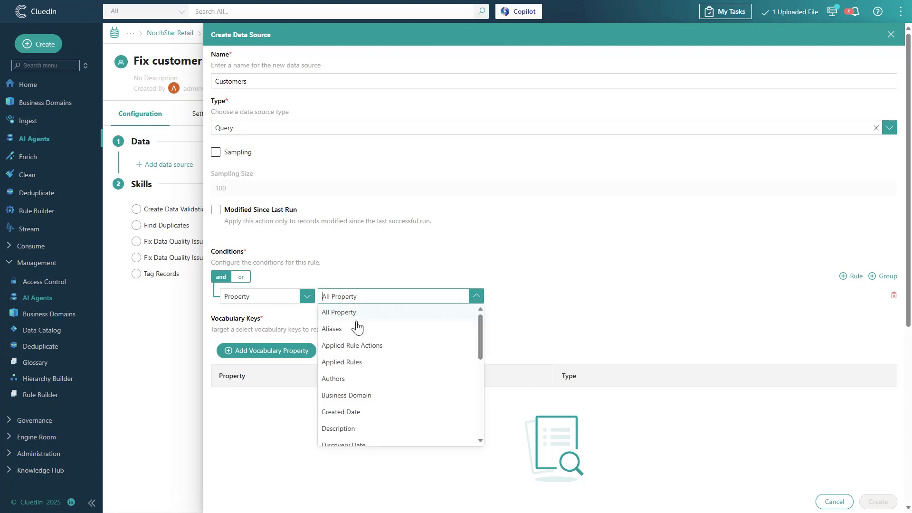
left_click(364, 398)
left_click(503, 299)
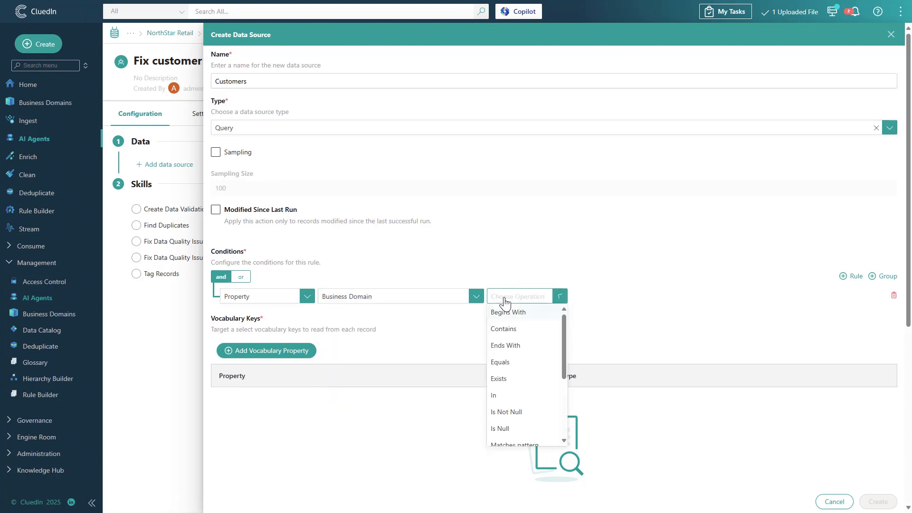
left_click(501, 364)
left_click(309, 326)
left_click(295, 360)
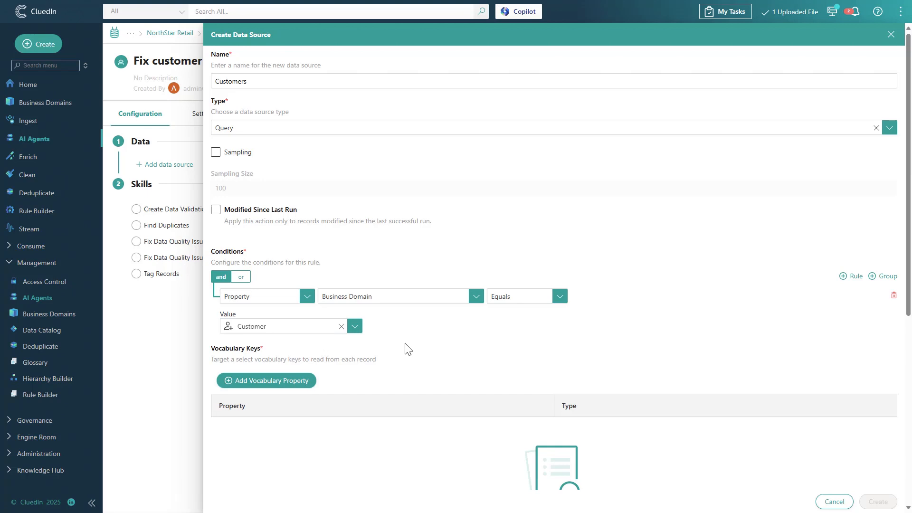
Add the Customer vocabulary keys Email and Phone to the data source and create it.
left_click(308, 383)
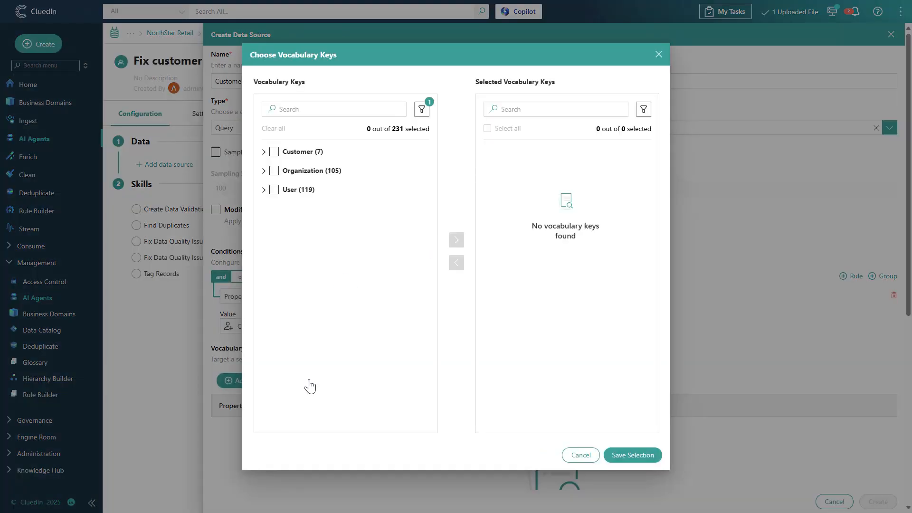
left_click(263, 152)
left_click(285, 235)
left_click(286, 305)
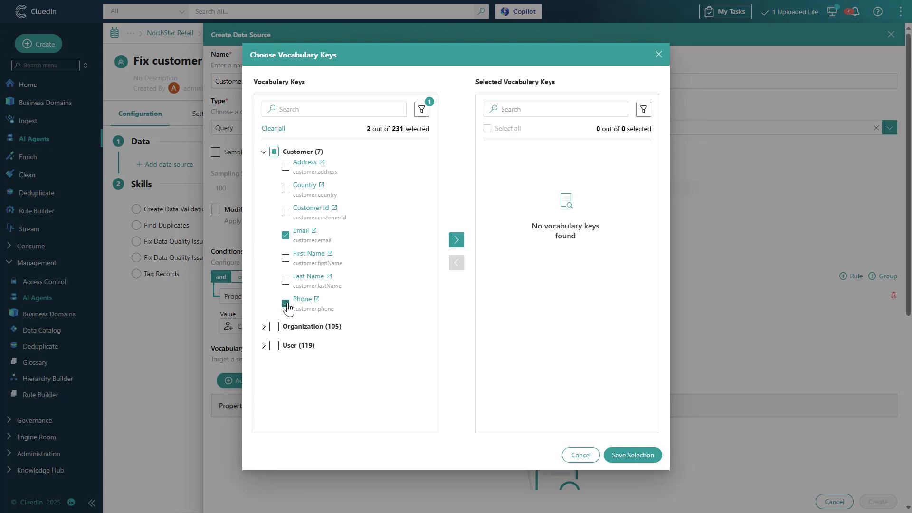
left_click(456, 240)
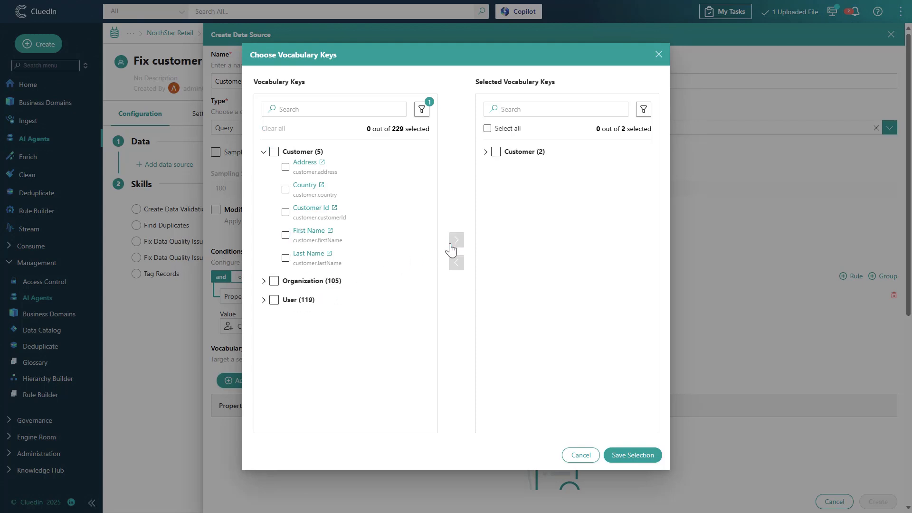
left_click(623, 455)
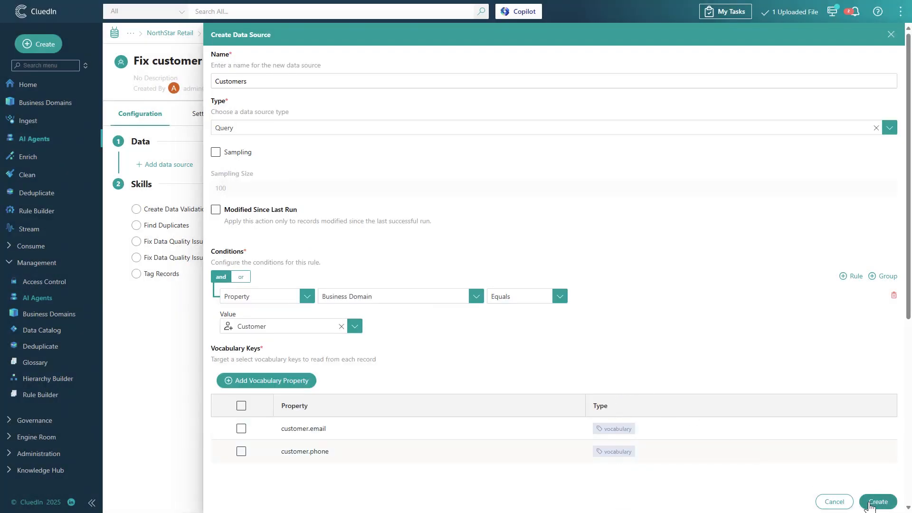
left_click(878, 502)
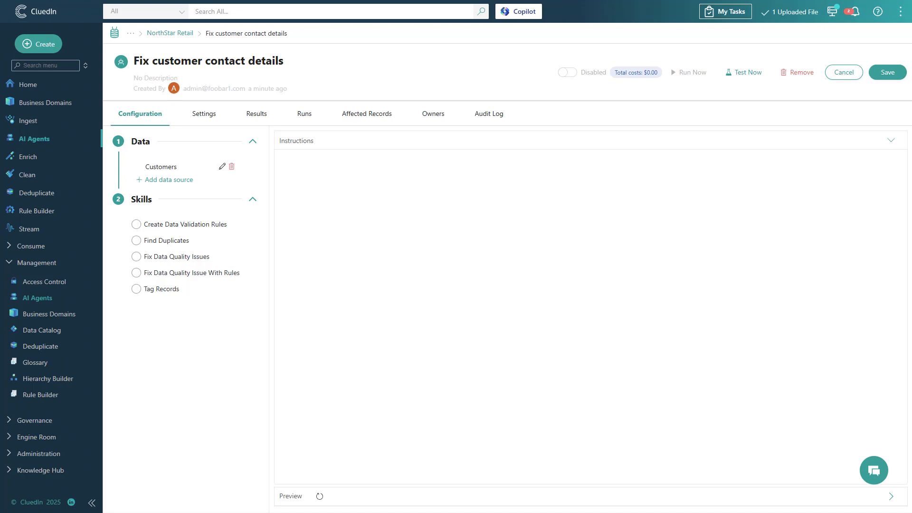
Select the Fix Data Quality Issues skill and begin the instructions with "Fix data quality issues in" followed by a reference to the Customers data source.
left_click(203, 258)
left_click(342, 175)
type("Fix data quality issues in")
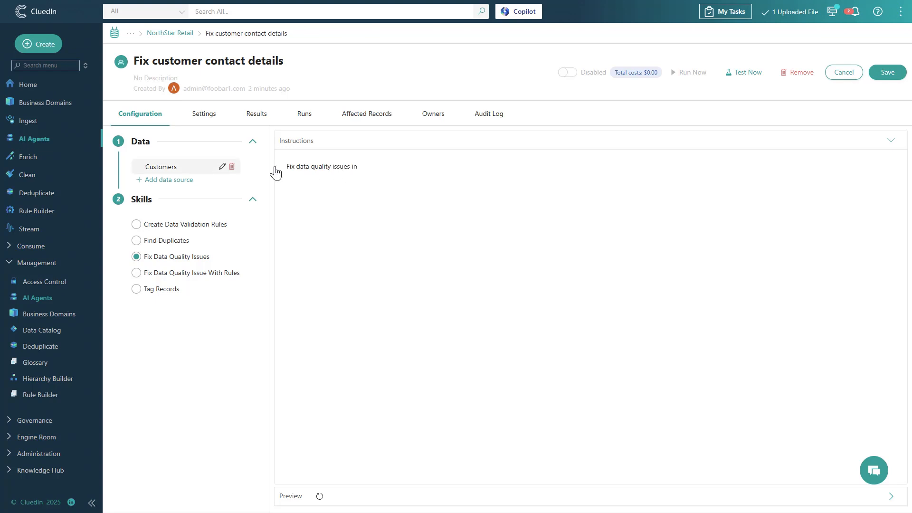
left_click_drag(171, 164, 405, 172)
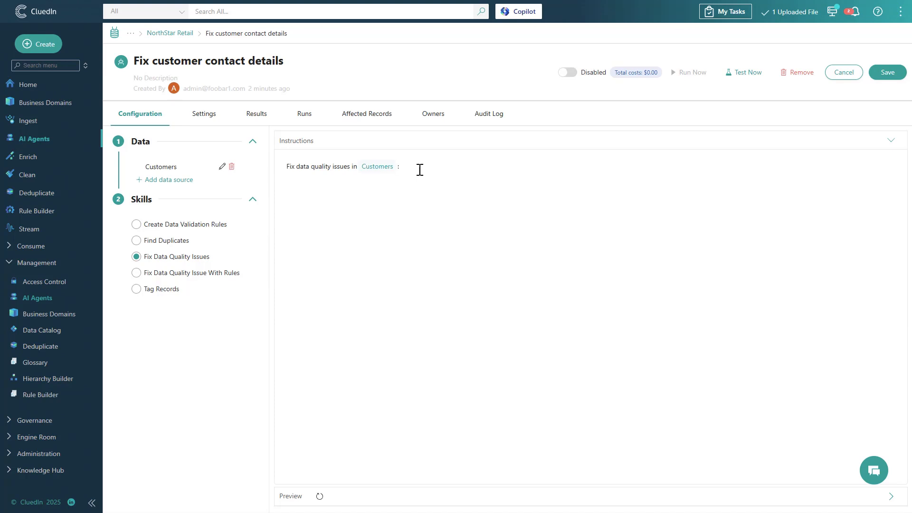
Add numbered instructions to replace emails not matching standard email format with null and to use international phone number format, and save the job.
type("If email does not match standard email format, replace the value with null.")
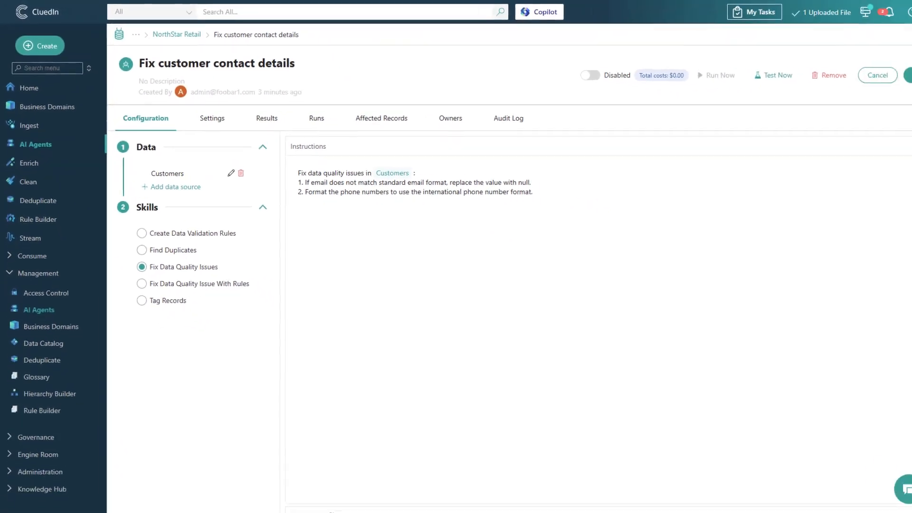
left_click(909, 79)
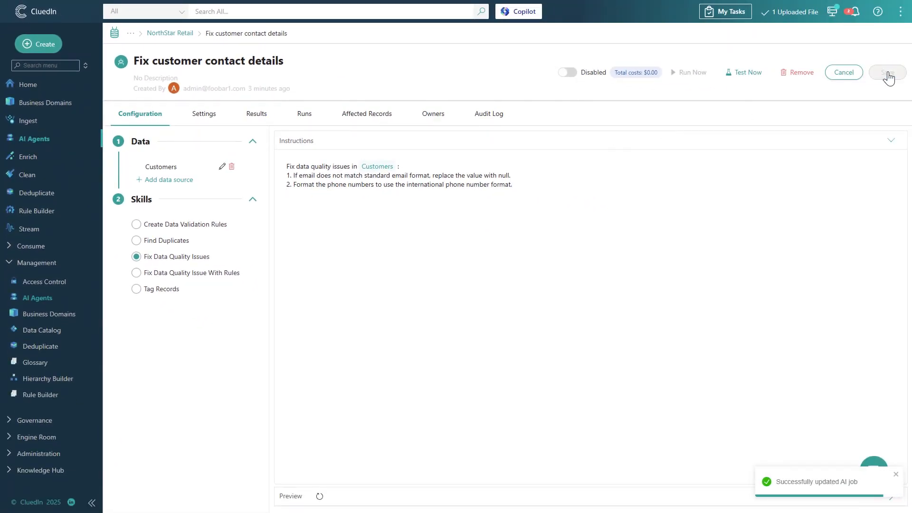
Enable the job, accepting its usage costs, and start a test run on the Customers data source.
left_click(567, 73)
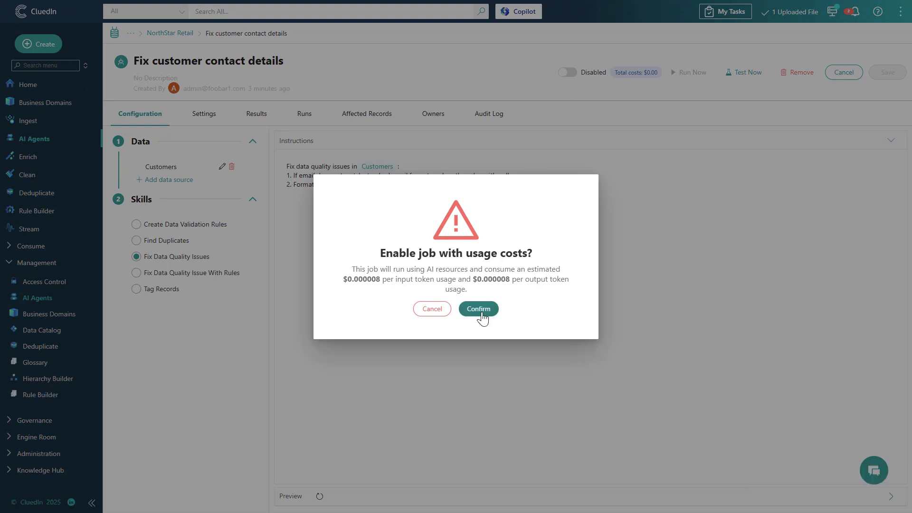
left_click(478, 309)
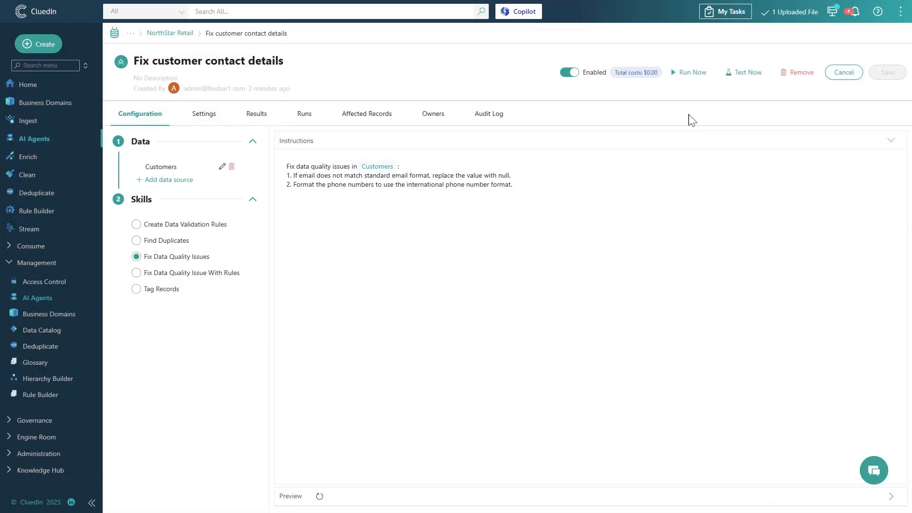
left_click(735, 75)
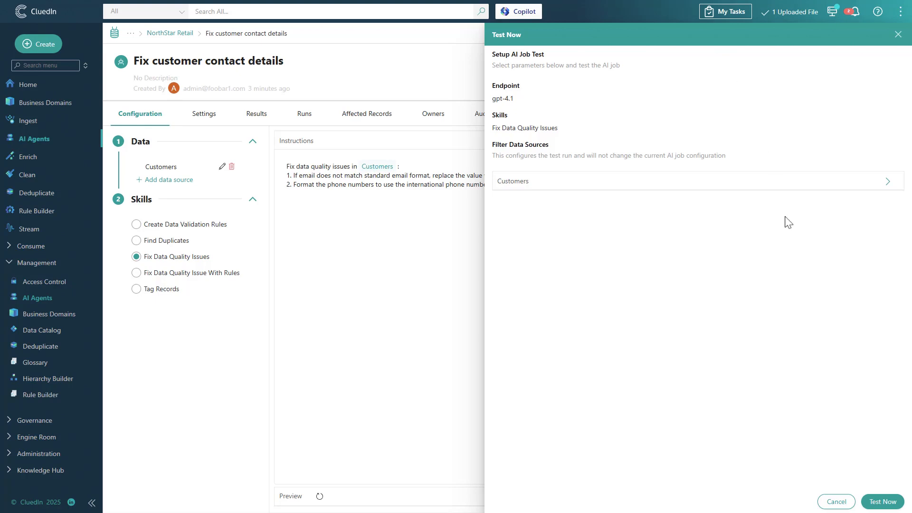
left_click(882, 502)
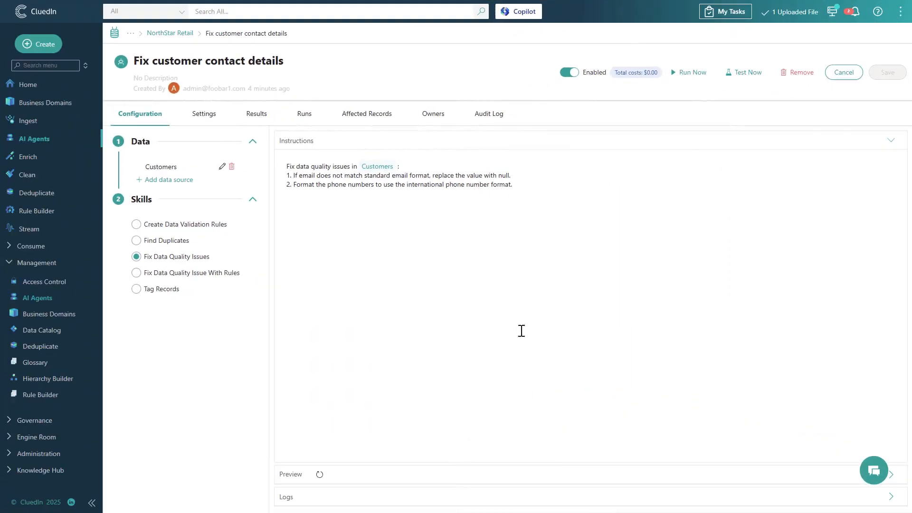
Open the test run in the job's run history and examine the changes proposed for customer.phone and customer.email.
left_click(304, 116)
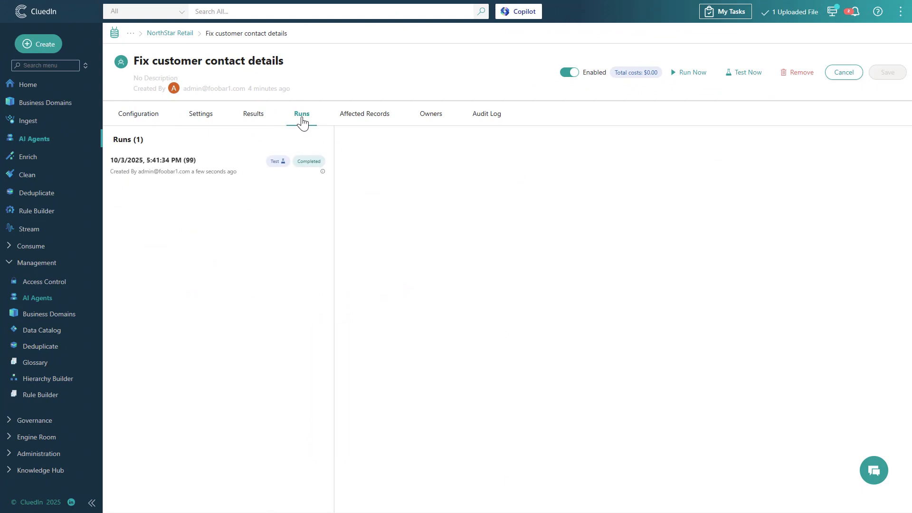
left_click(237, 170)
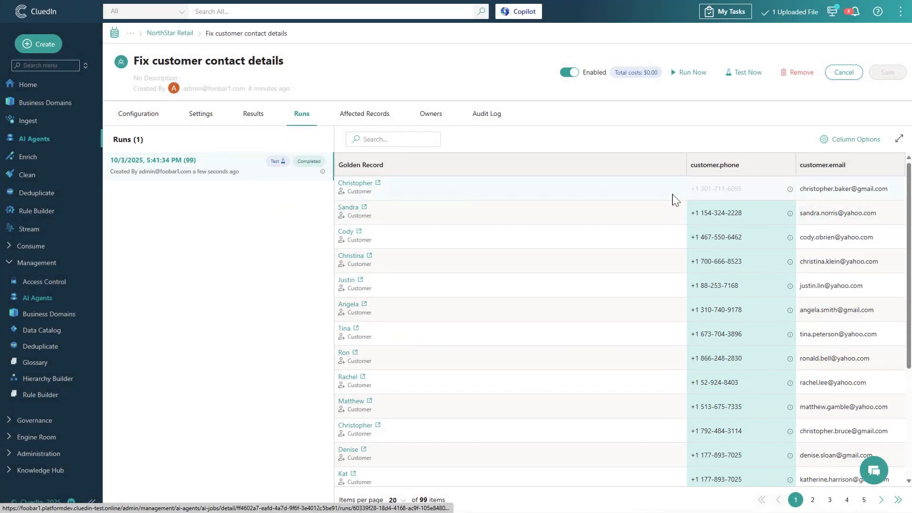
mouse_move(790, 192)
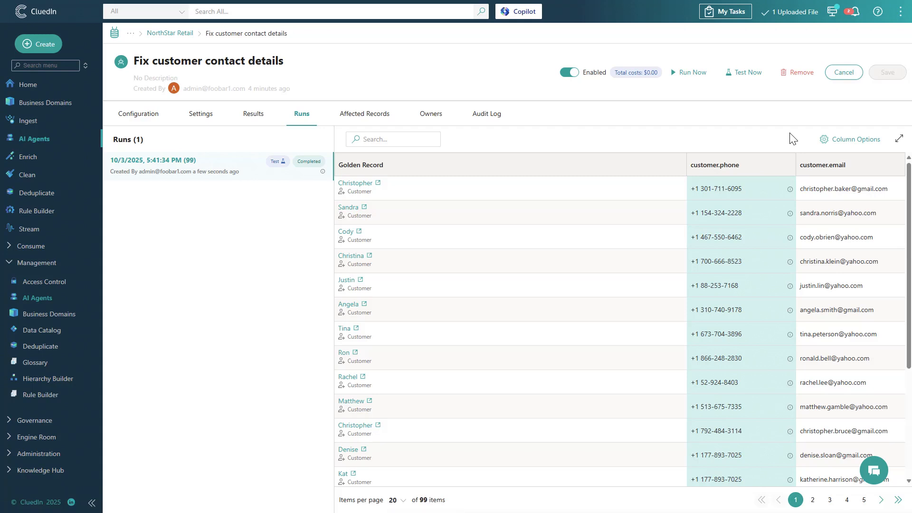
Run the job fully and review the phone and email changes in its latest run and in its pending results.
left_click(684, 75)
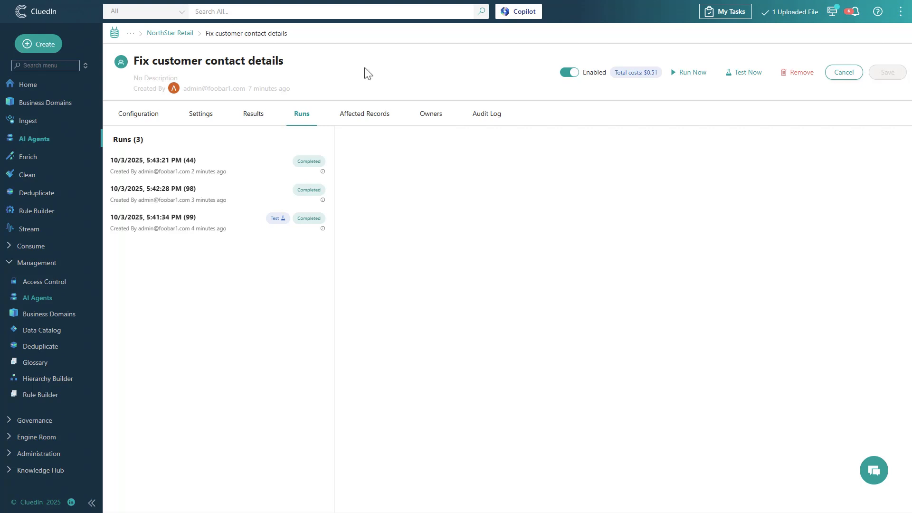
left_click(266, 168)
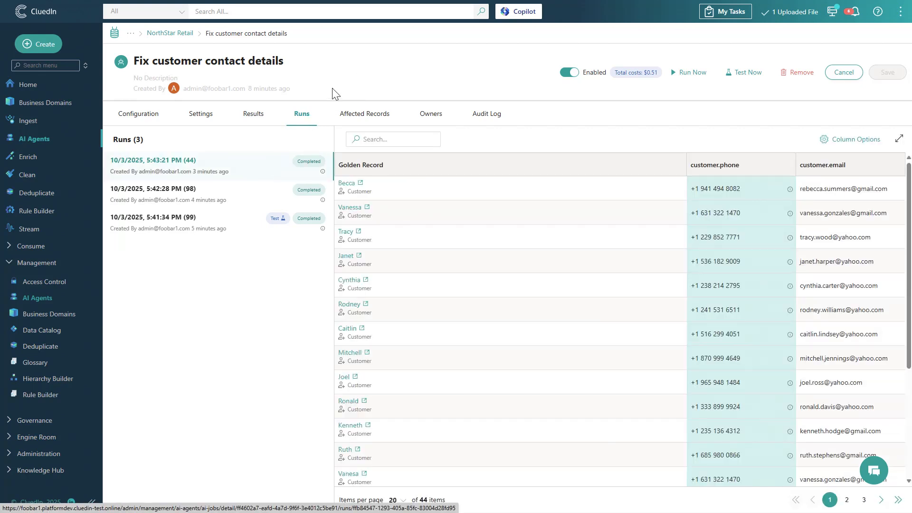
left_click(264, 117)
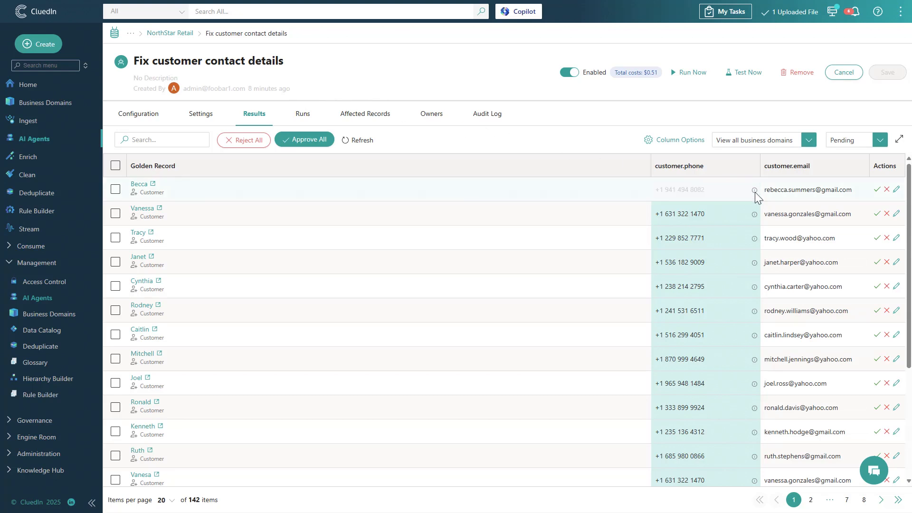
mouse_move(756, 194)
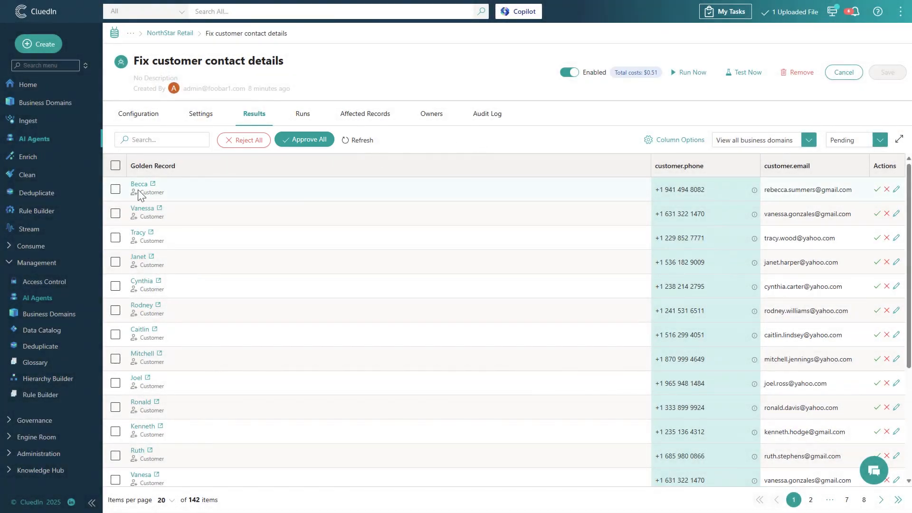
Approve the pending suggestions for the first three golden records in the results.
left_click(116, 190)
left_click(115, 238)
left_click(115, 213)
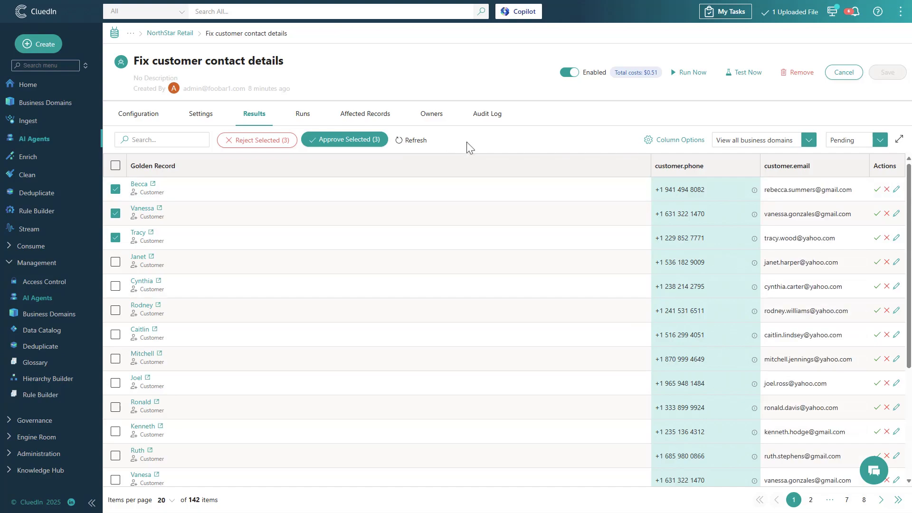
left_click(374, 142)
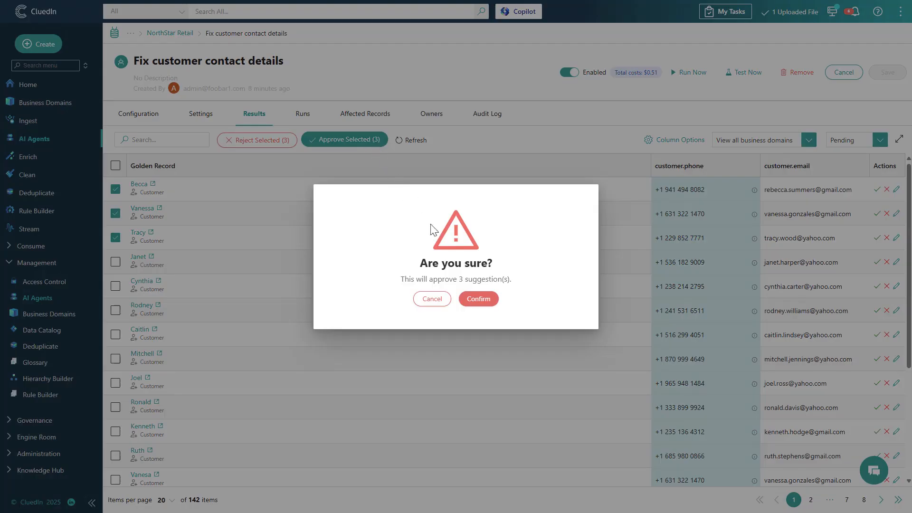
left_click(480, 299)
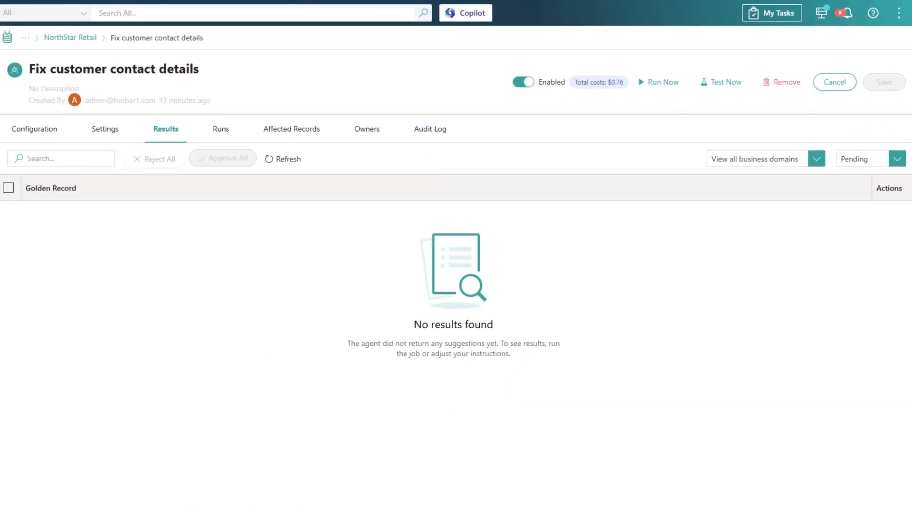
Filter the job's results to Approved suggestions and view the list of its affected records.
left_click(863, 160)
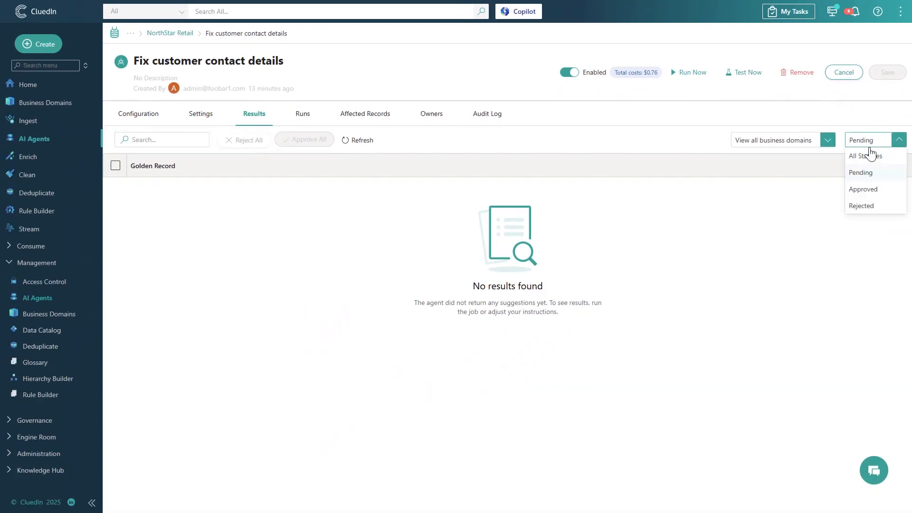
left_click(870, 188)
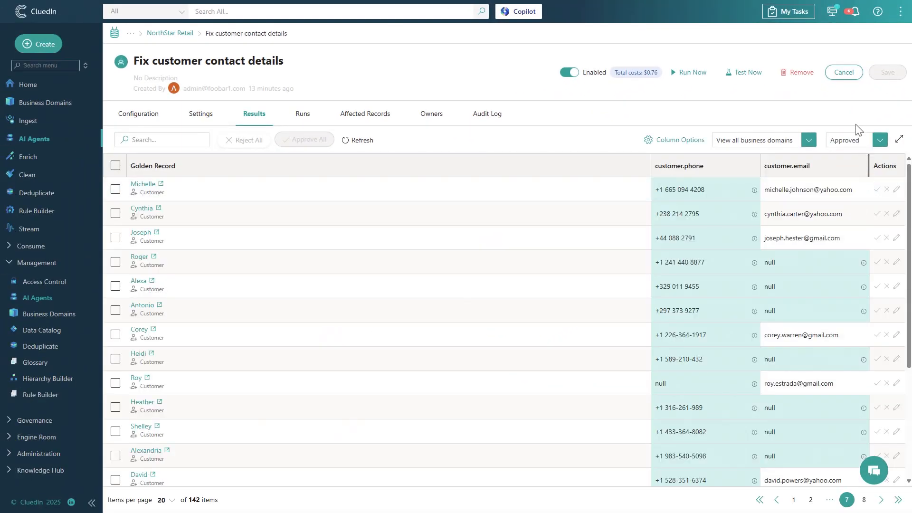
left_click(369, 120)
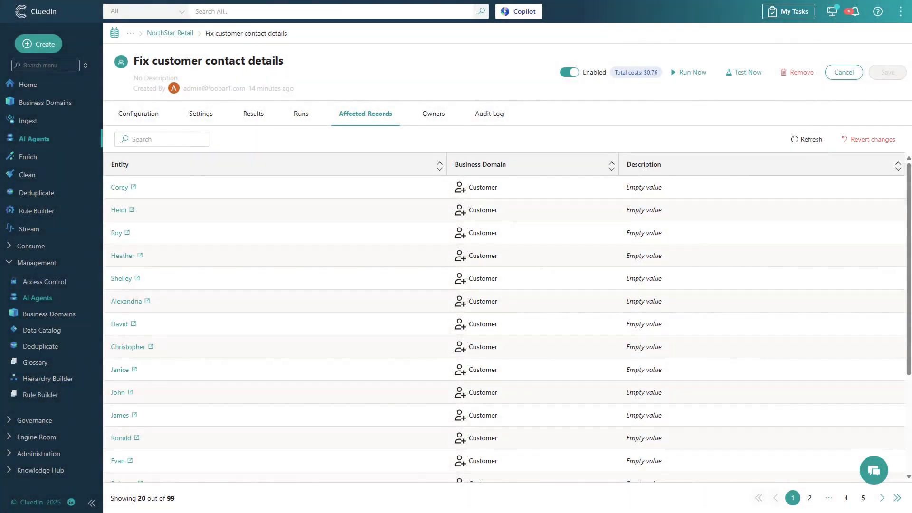
For the first affected golden record, check the options of the AI agent job's history entry and view that source record's details from the topology.
left_click(131, 189)
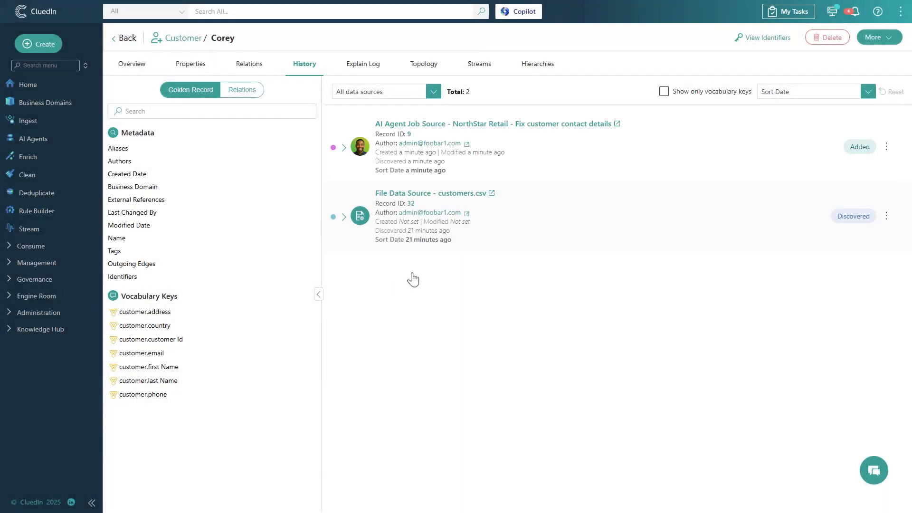
left_click(882, 149)
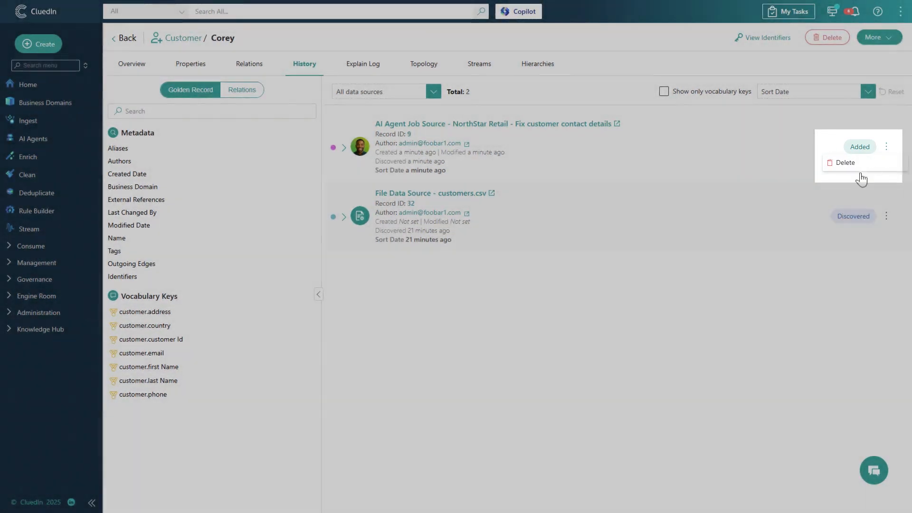
left_click(739, 274)
left_click(423, 66)
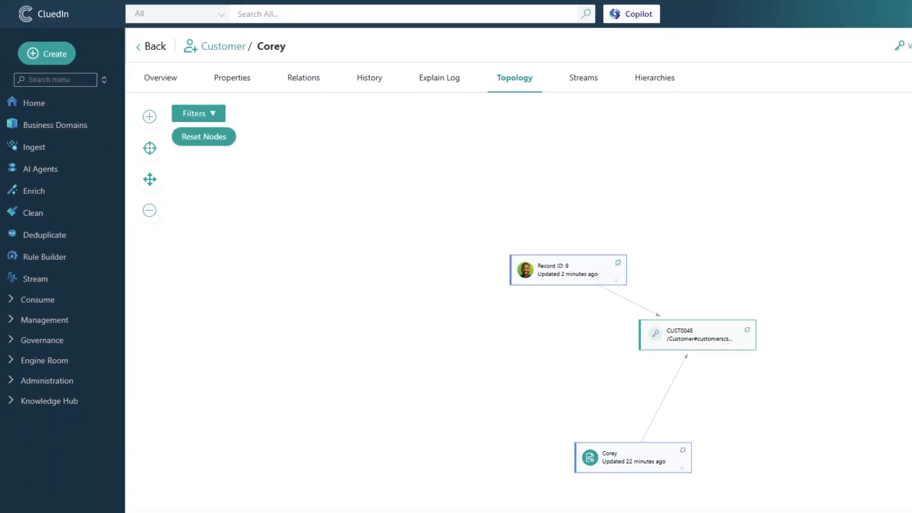
left_click(567, 278)
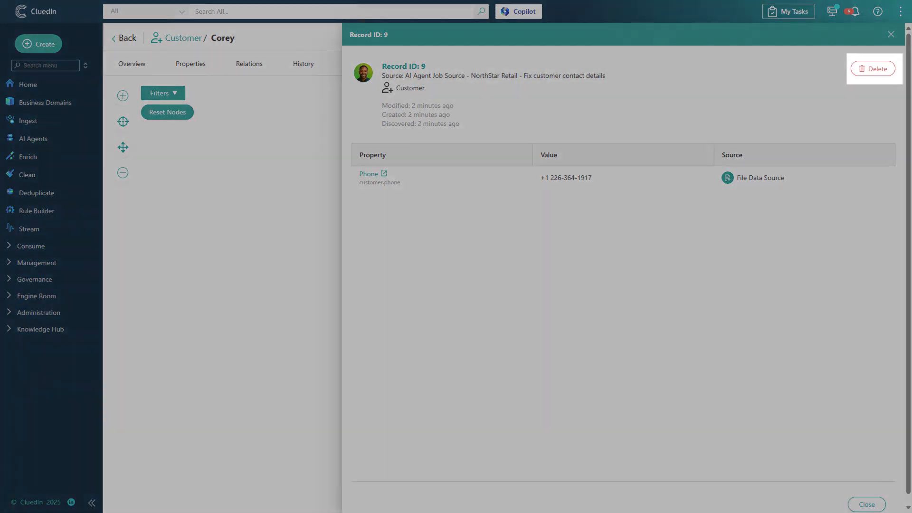